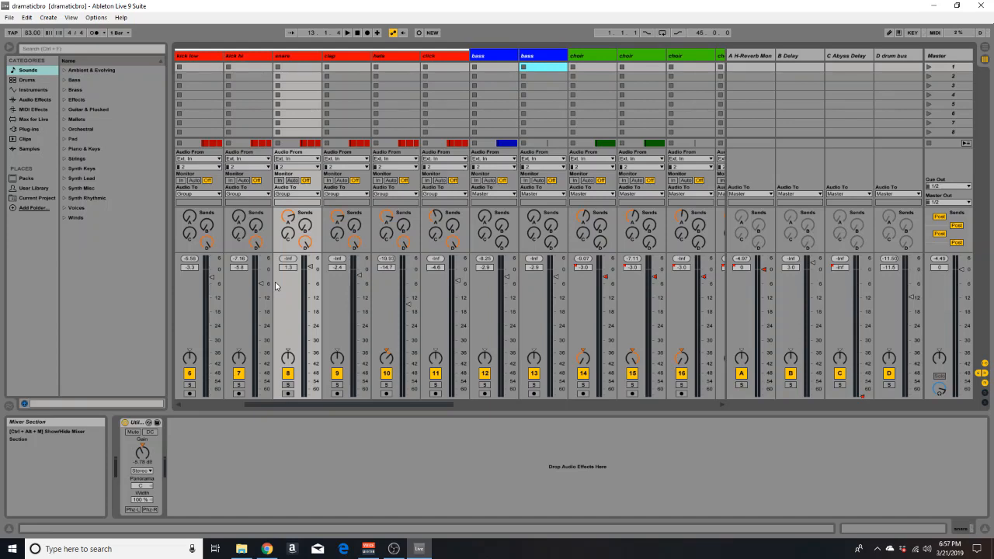
Play a passage of the mix, stop it, and open the H-Reverb Mono plug-in on return track A
key(space)
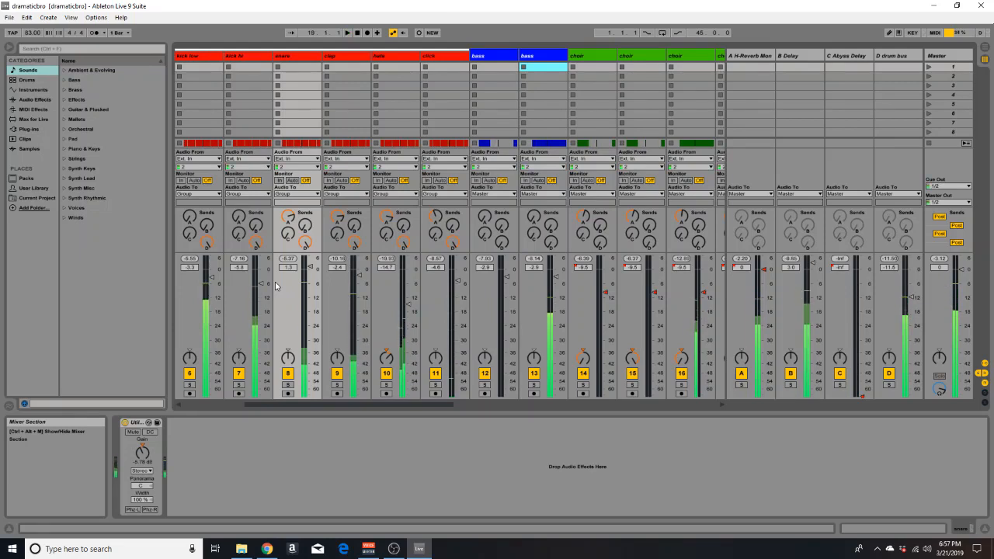
key(space)
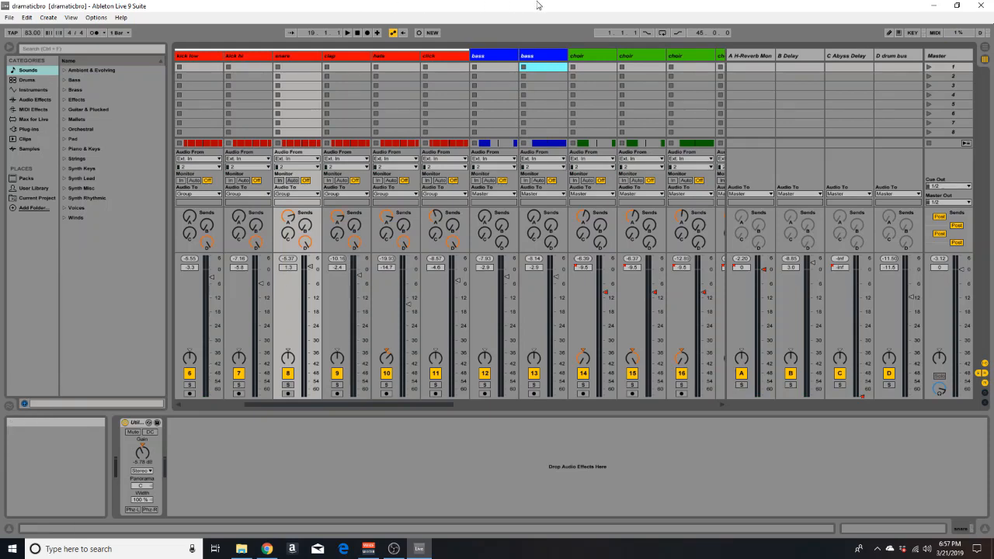
click(765, 58)
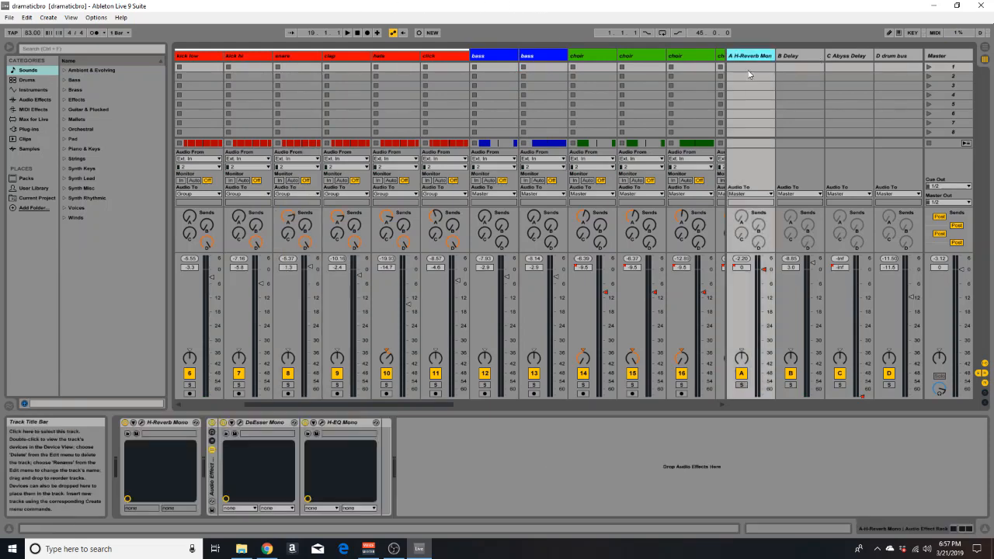
click(141, 423)
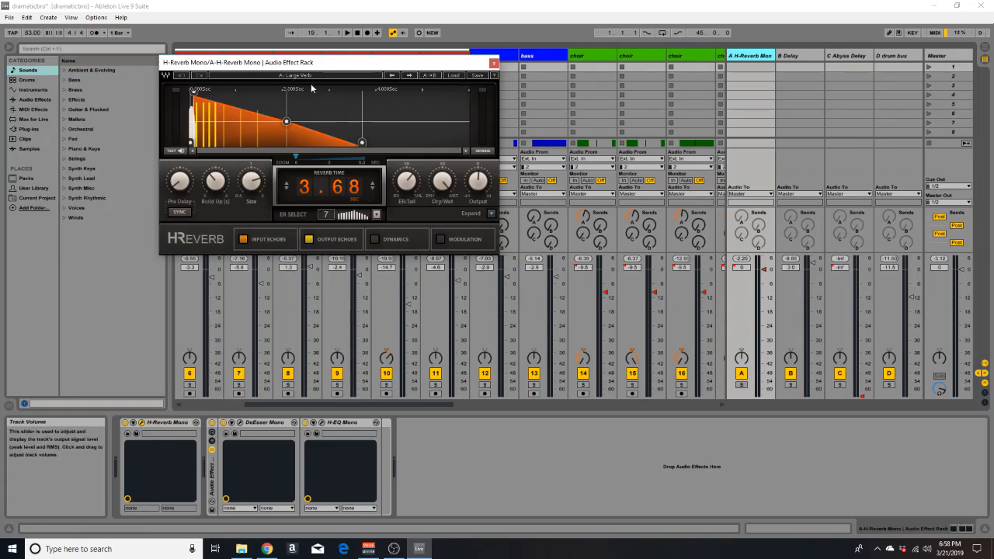
Look through H-Reverb's factory presets and its expanded advanced controls, leaving the Large Verb preset loaded
click(458, 76)
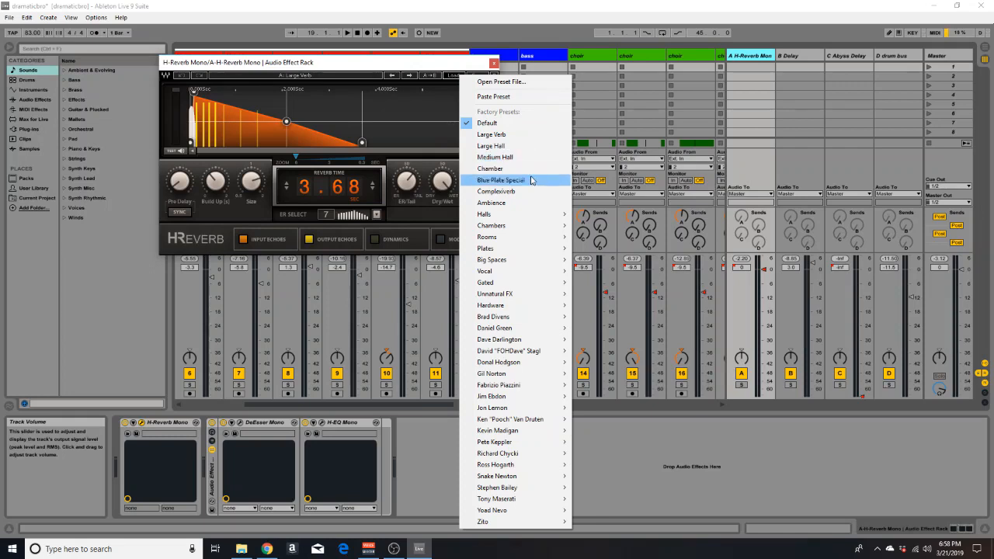
mouse_move(531, 241)
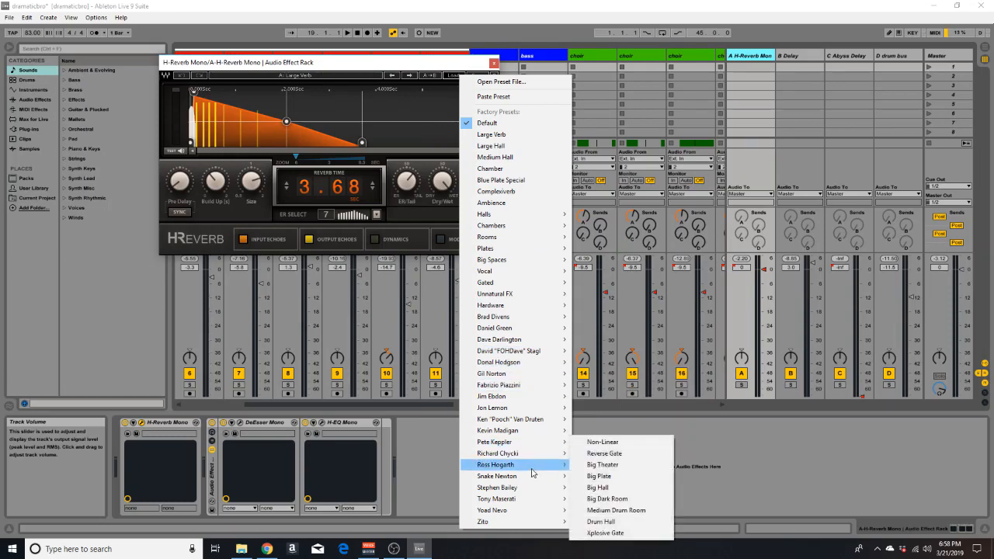
mouse_move(530, 461)
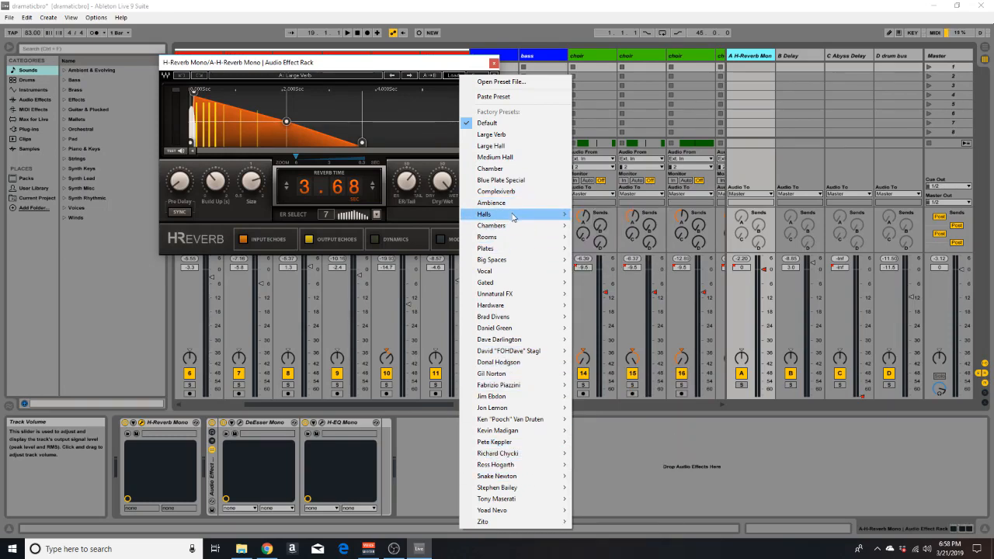
click(454, 67)
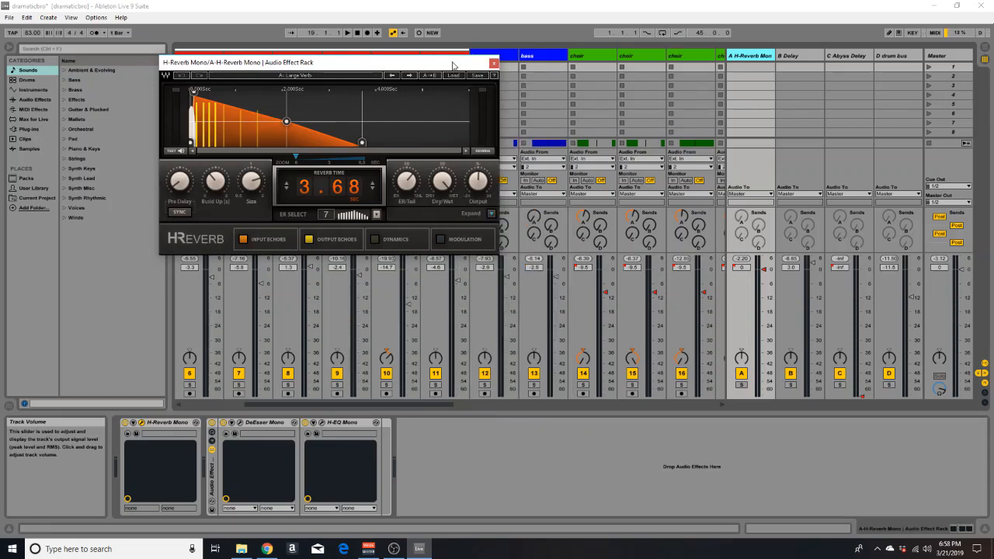
click(491, 214)
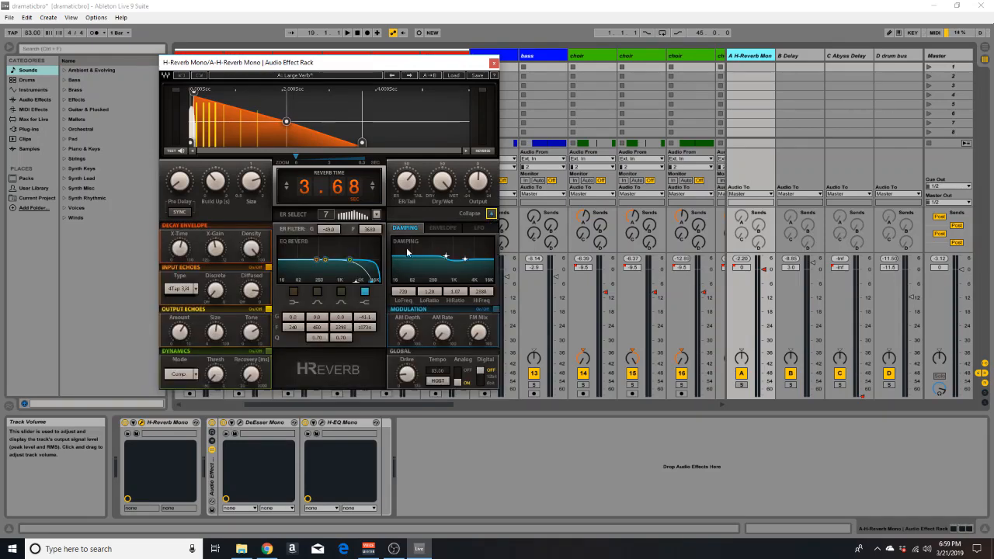
click(491, 215)
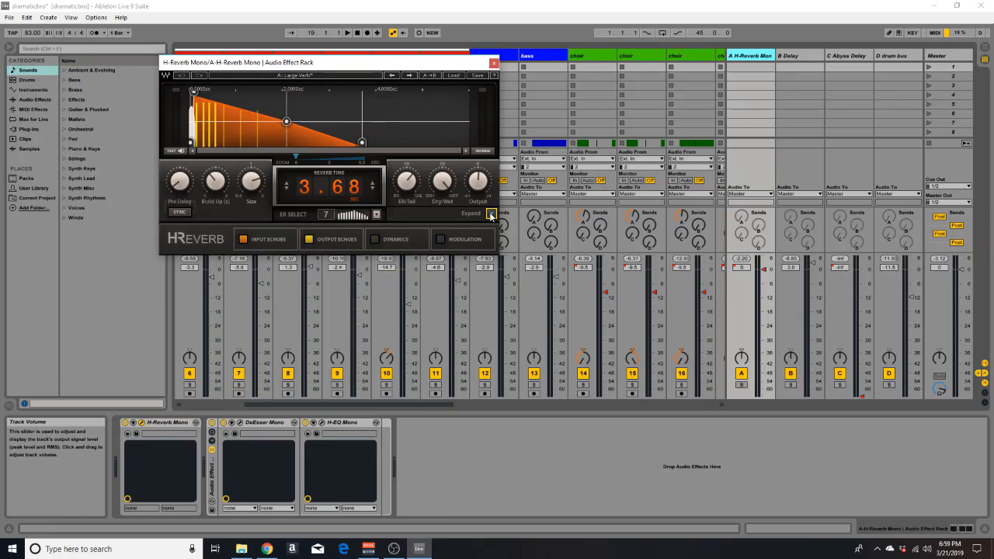
Play the mix and switch return track A off and on to compare it with and without H-Reverb
click(733, 293)
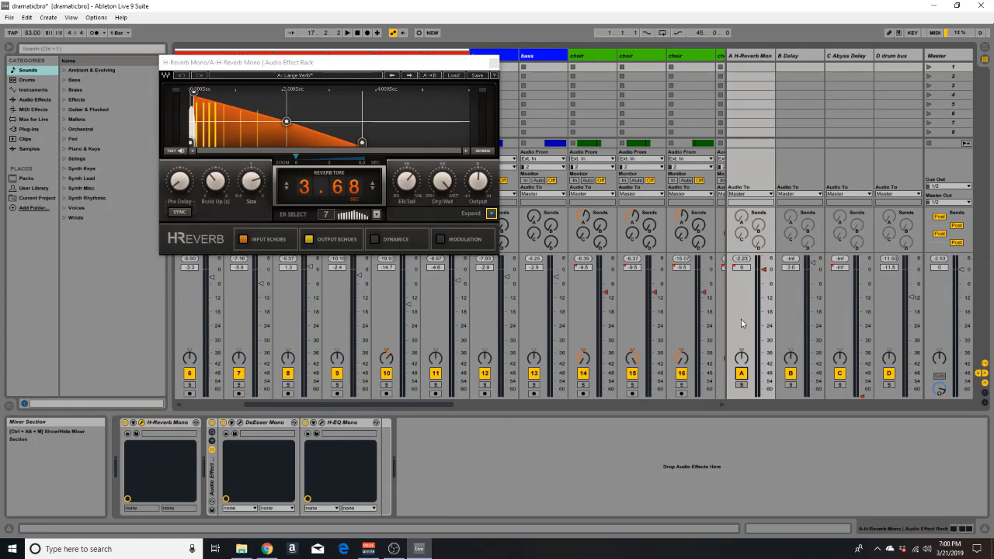
key(space)
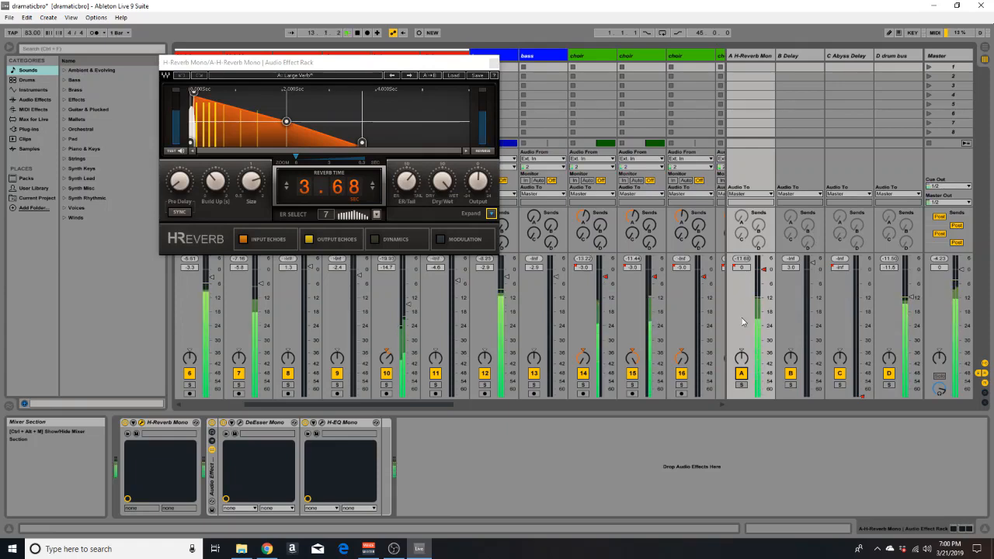
click(741, 375)
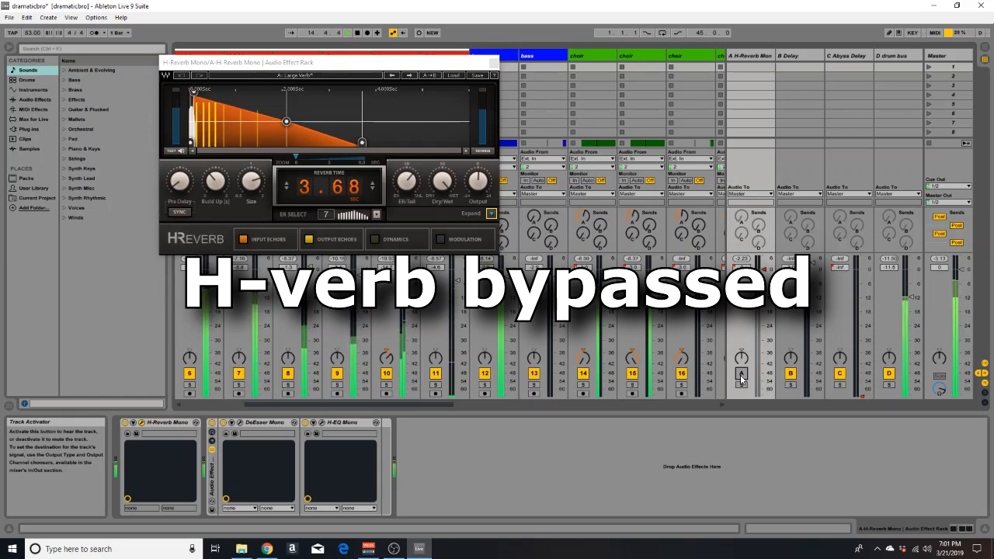
click(741, 375)
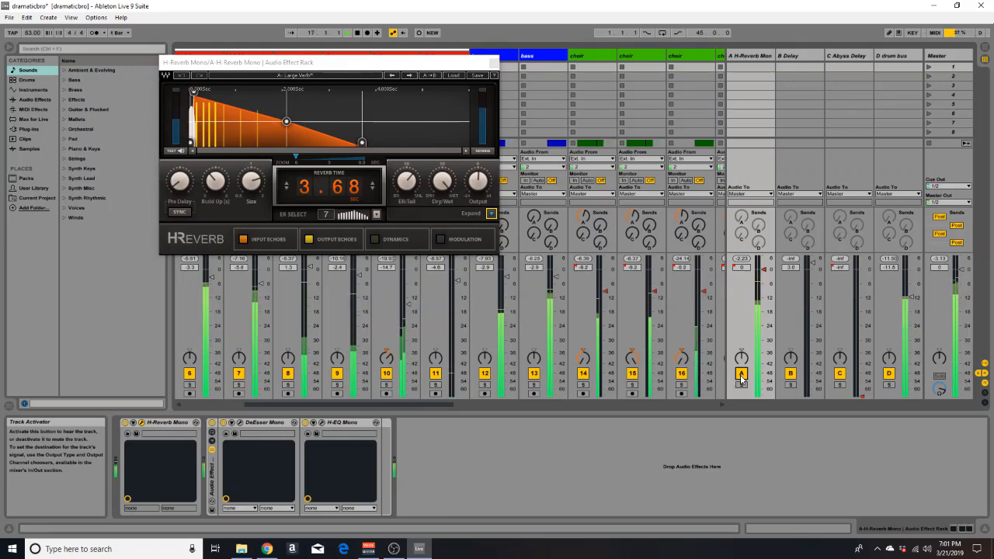
click(740, 375)
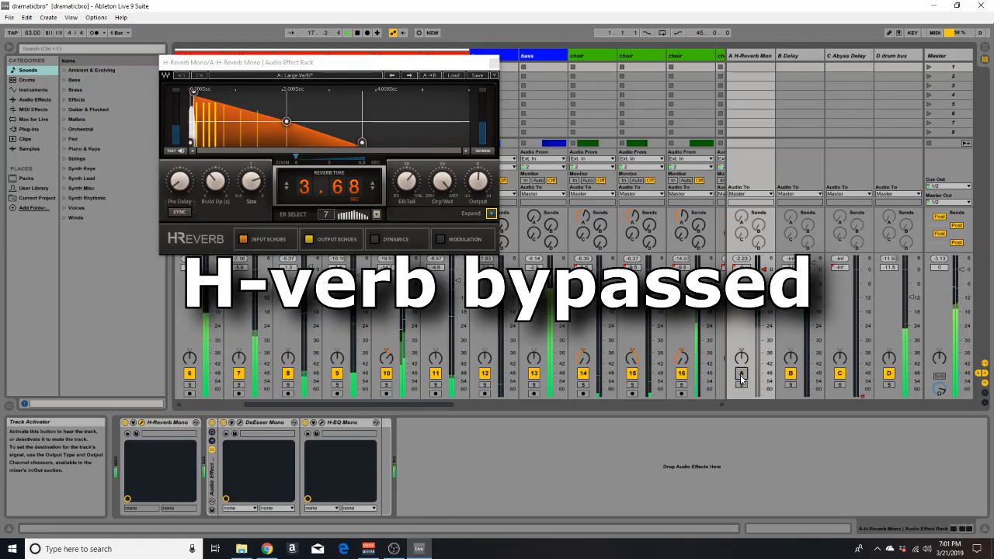
click(741, 375)
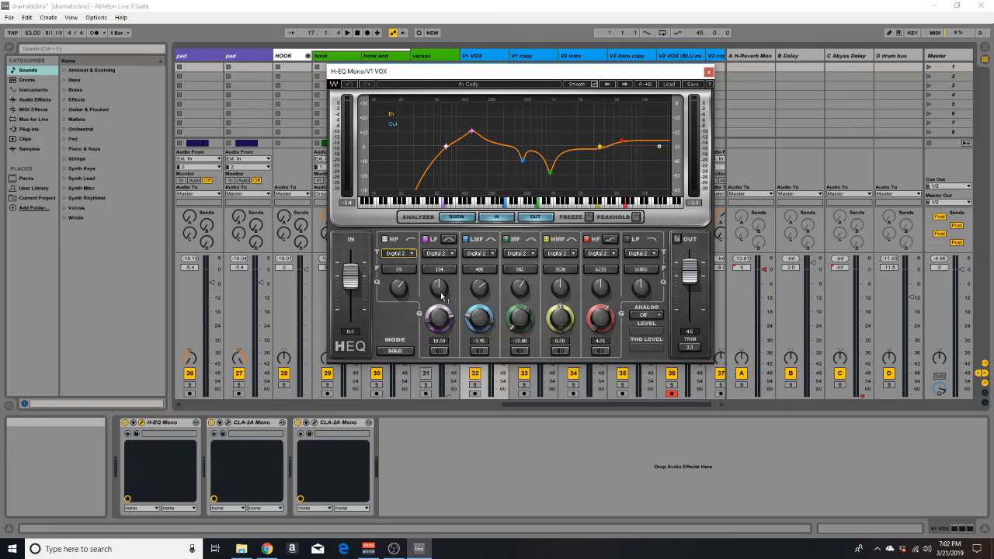
Play the mix to watch the H-EQ analyzer on the V1 VOX track, and stop playback
mouse_move(491, 297)
key(space)
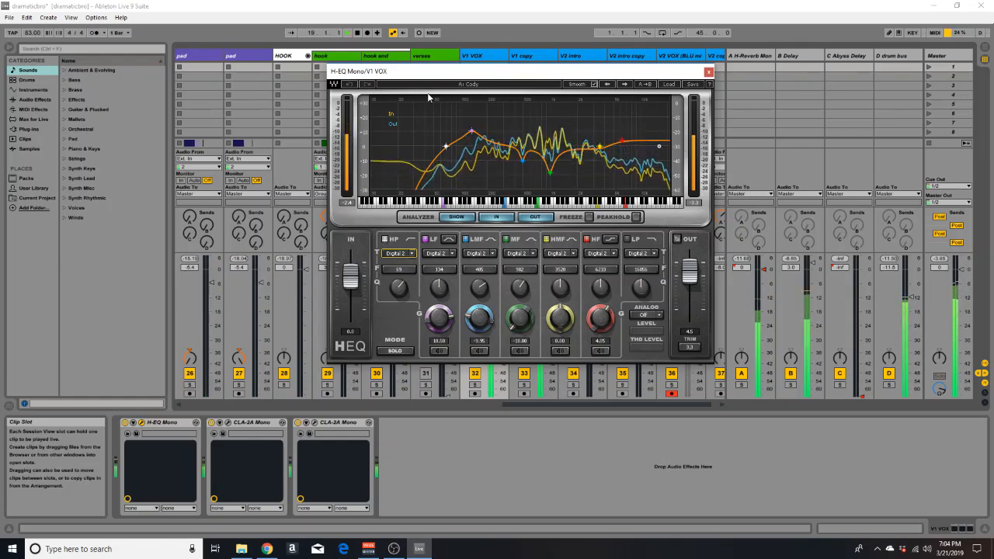
key(space)
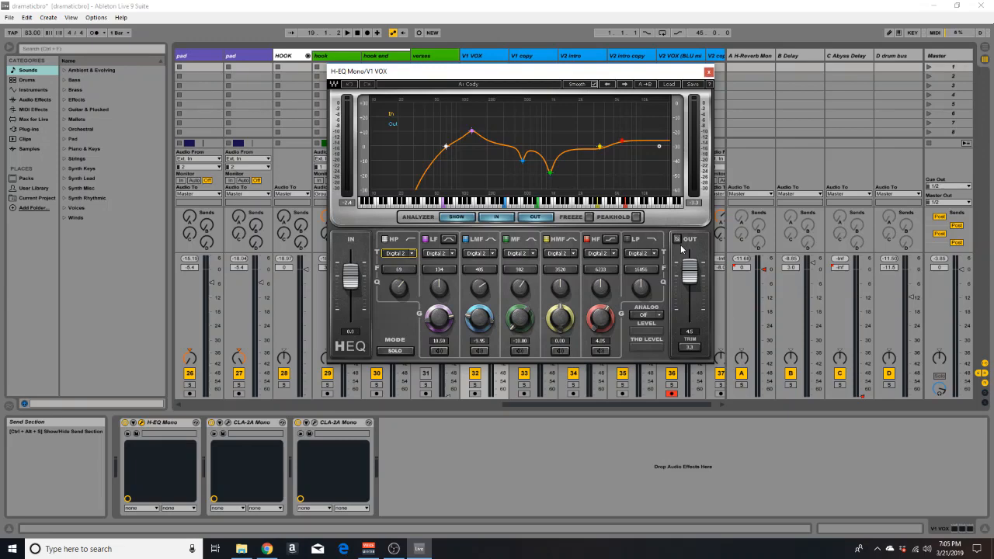
Look through the filter types offered for the LF, LMF and MF bands of H-EQ
click(454, 253)
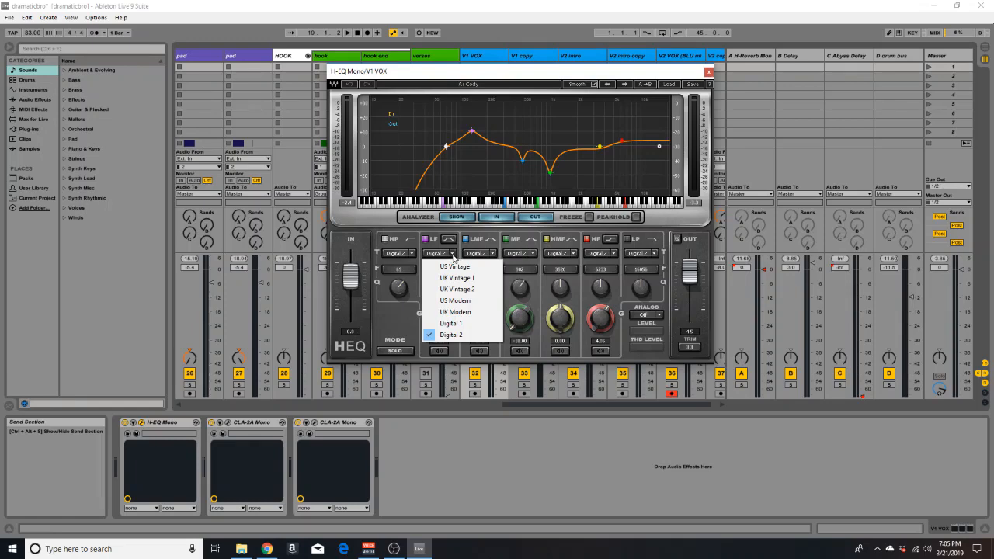
click(497, 255)
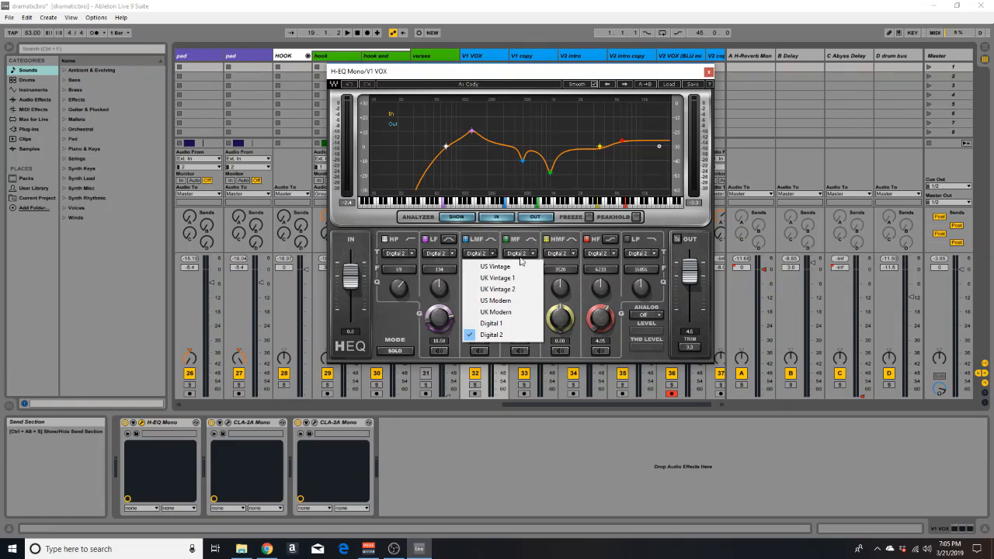
click(532, 255)
click(454, 256)
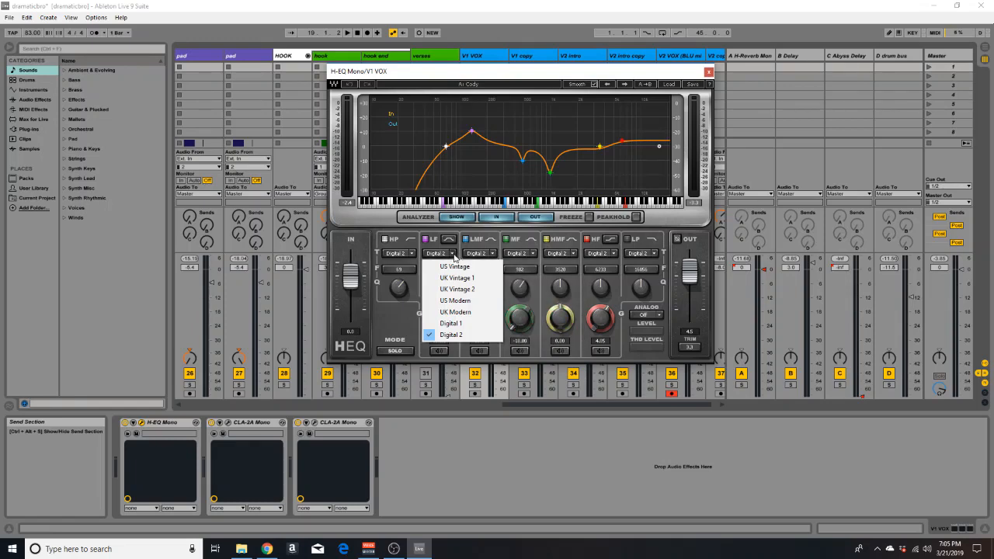
click(458, 253)
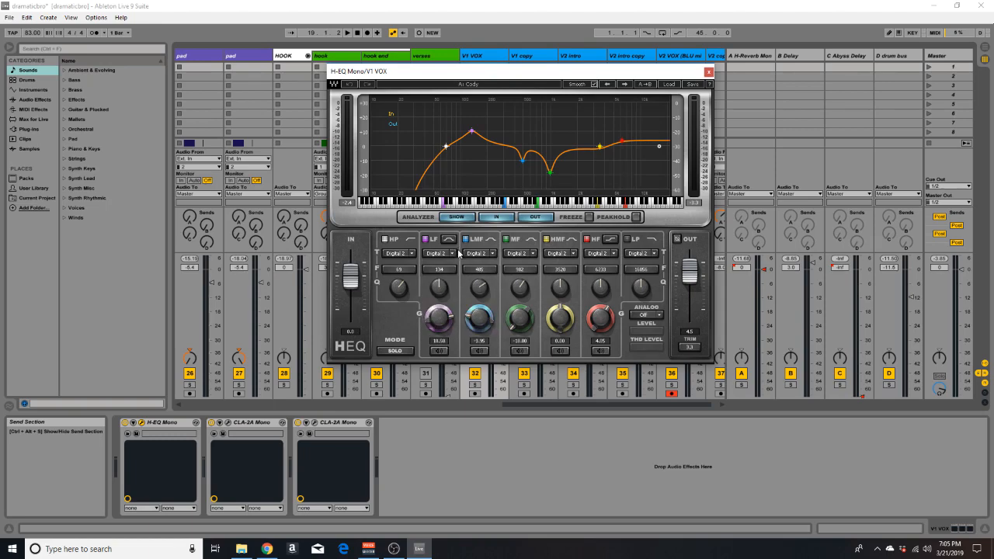
Narrow the Q of H-EQ's LF band and switch that band's filter type to US Vintage
mouse_move(440, 292)
drag(440, 292, 443, 266)
click(453, 253)
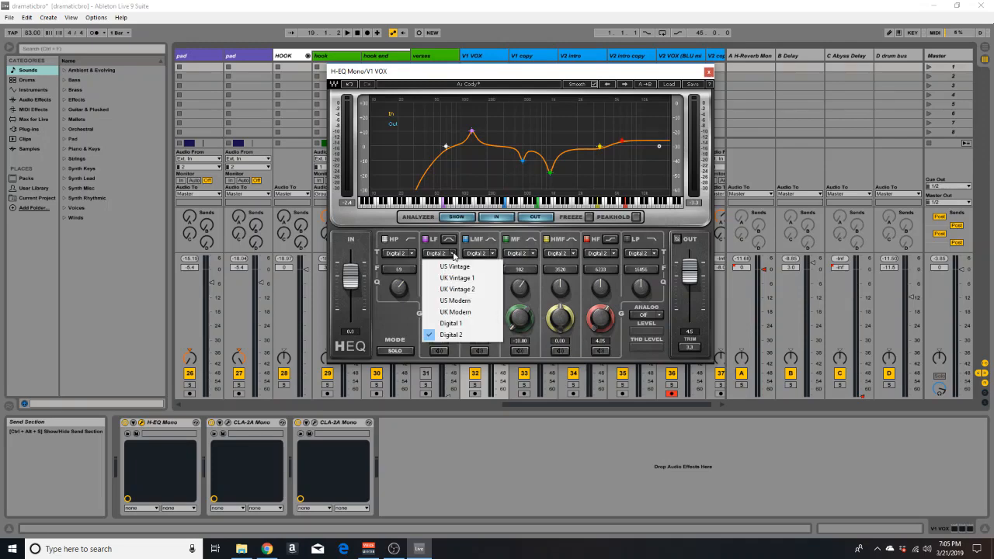
click(458, 267)
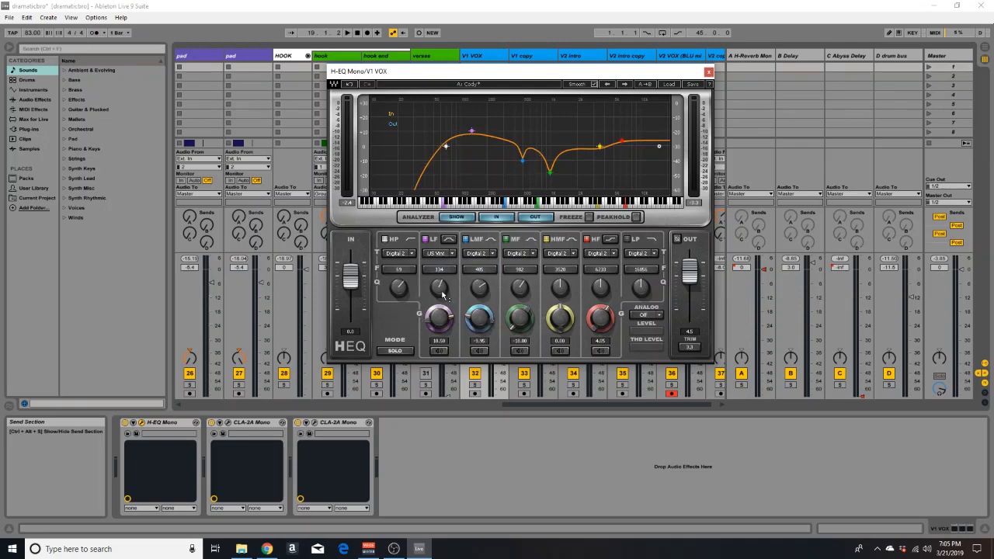
drag(439, 292, 440, 290)
click(452, 255)
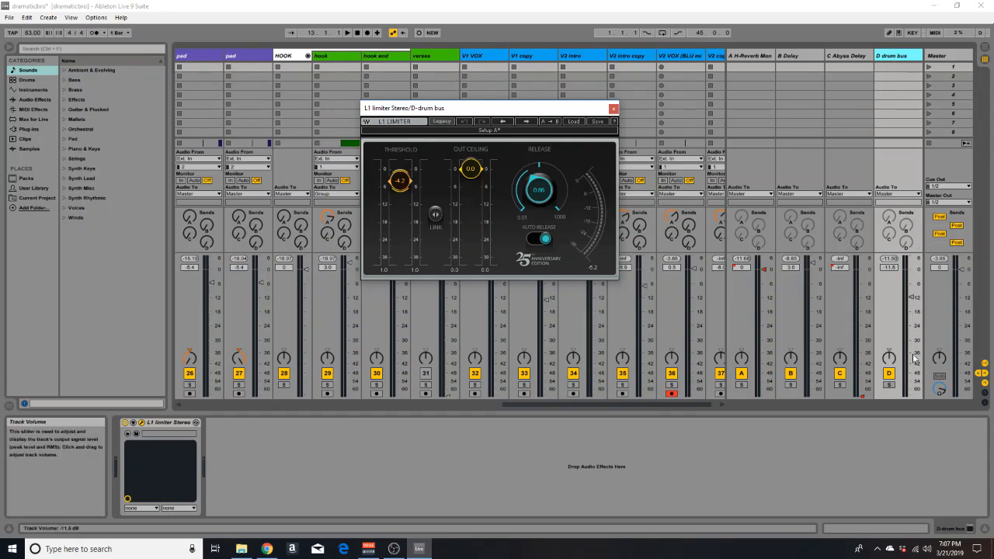
Play the mix and toggle the D drum bus return off and on to compare the drums with and without the L1 limiter
key(space)
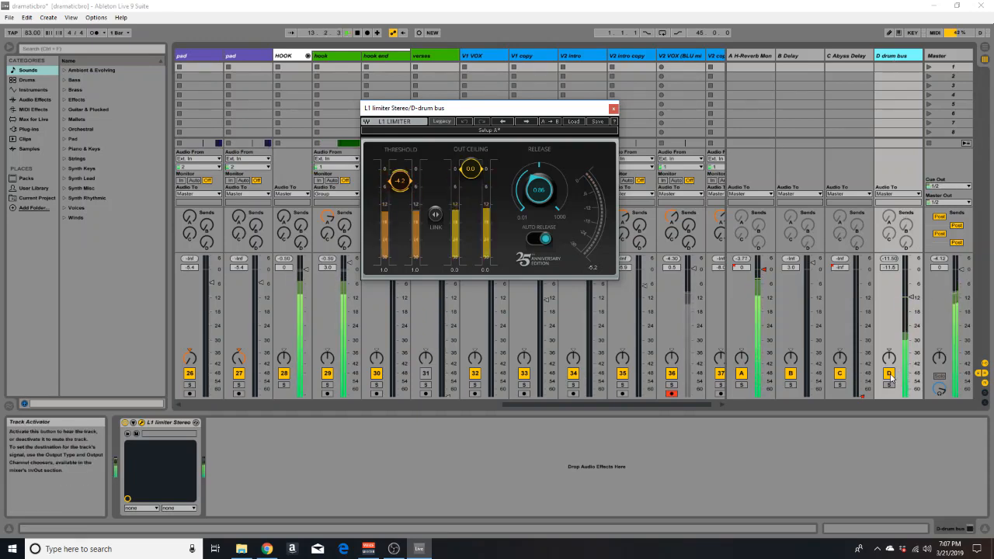
click(889, 374)
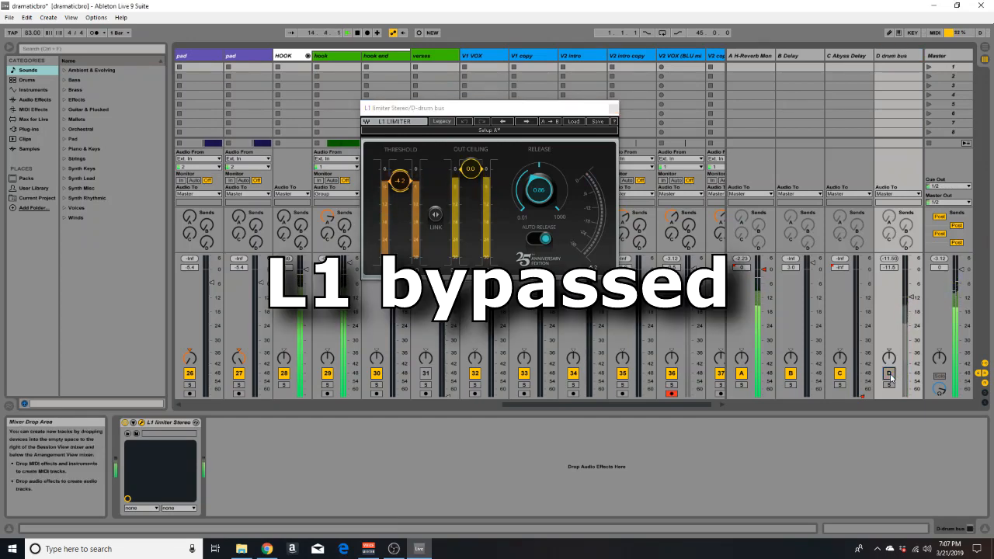
click(889, 373)
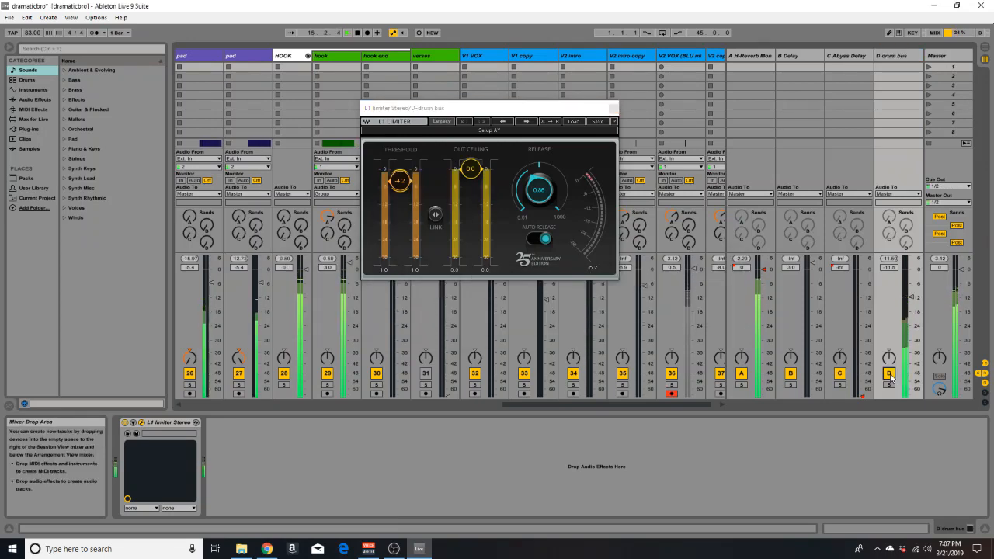
click(889, 373)
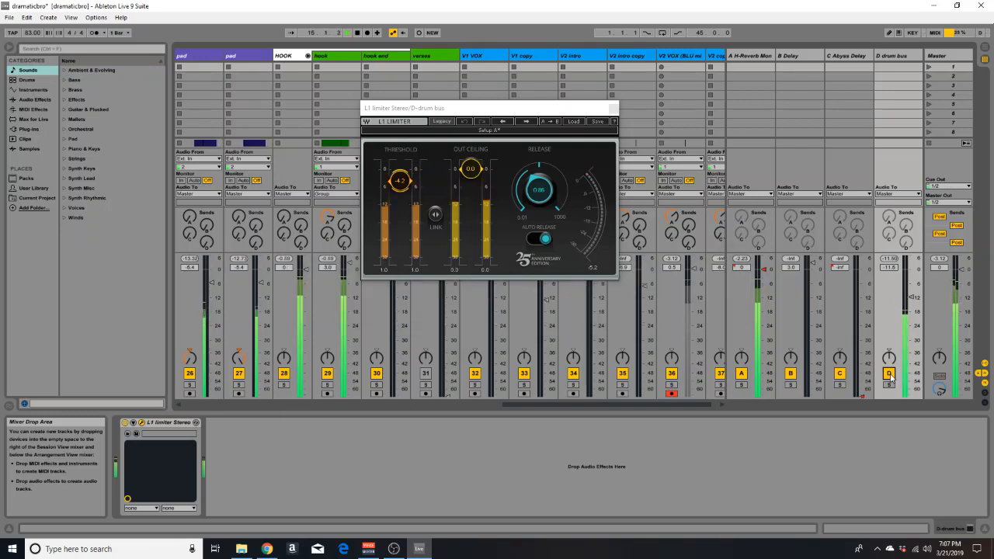
click(889, 373)
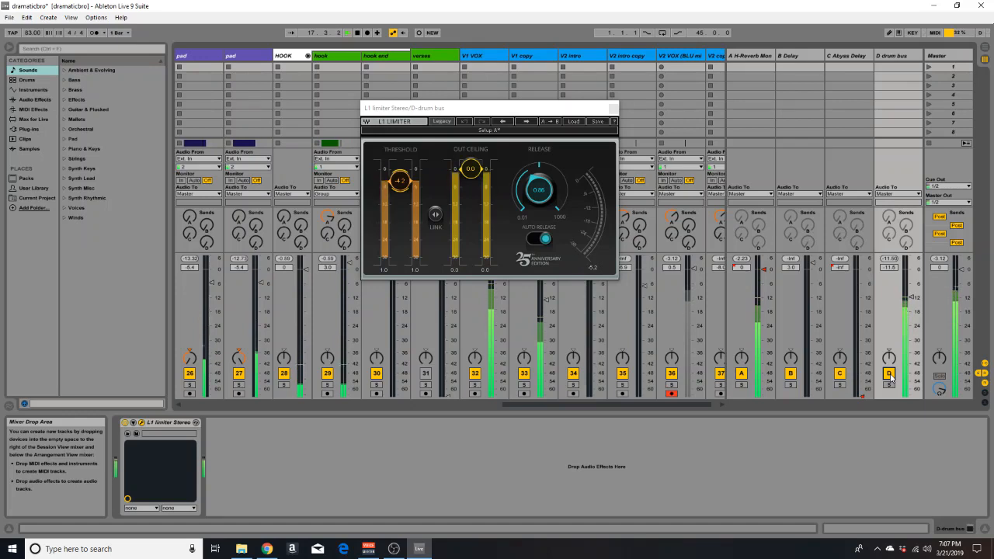
click(889, 374)
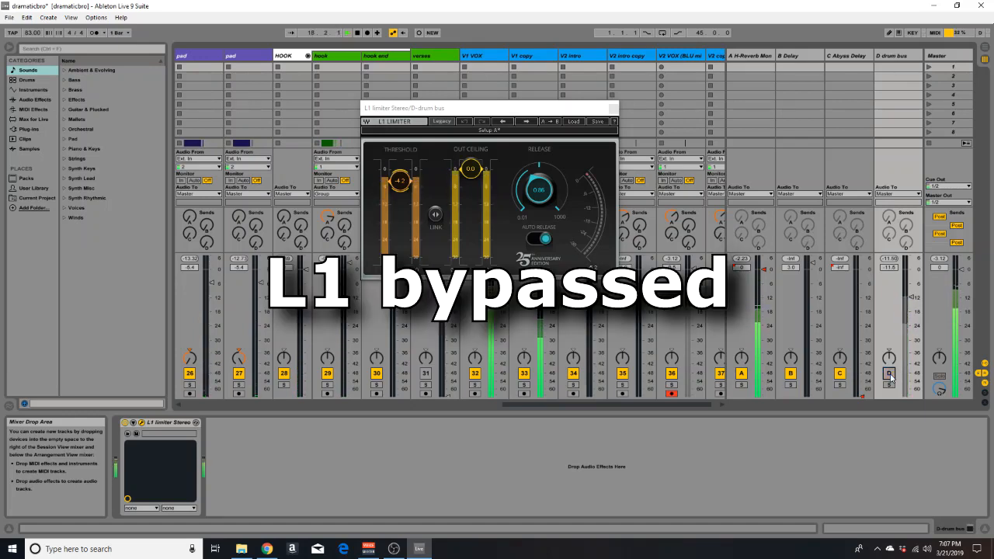
click(889, 373)
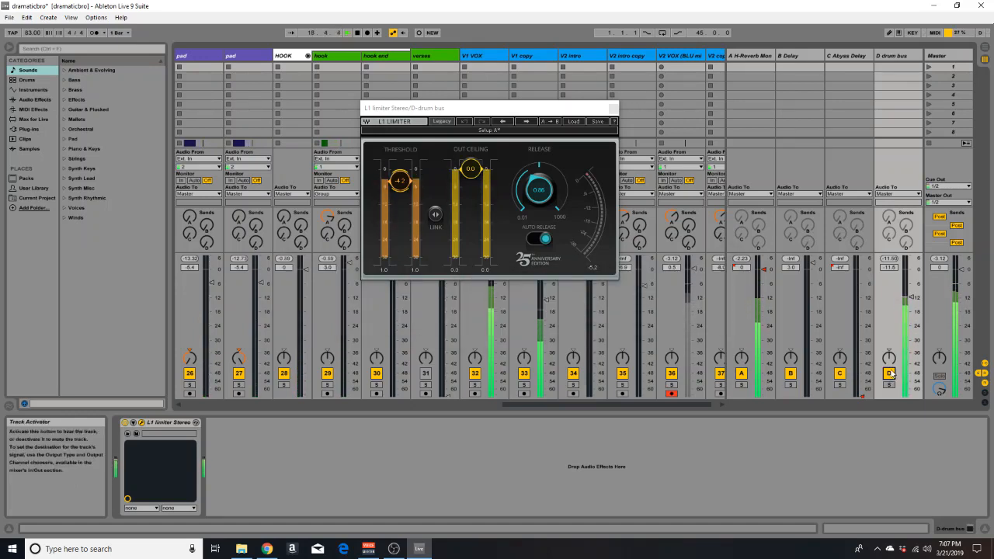
key(space)
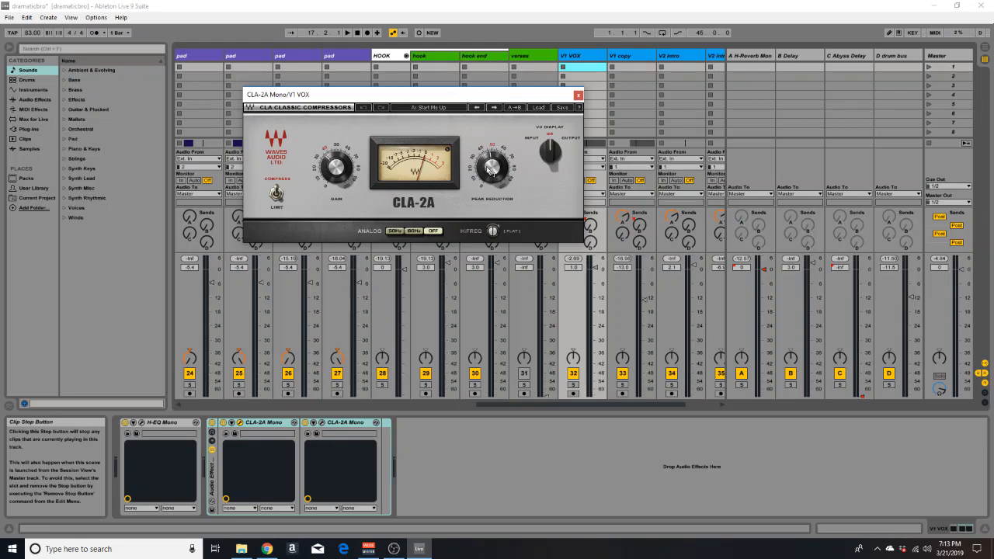
Open the second CLA-2A Mono compressor on the V1 VOX track and place its window beside the first one
click(338, 170)
click(322, 422)
drag(247, 35, 811, 98)
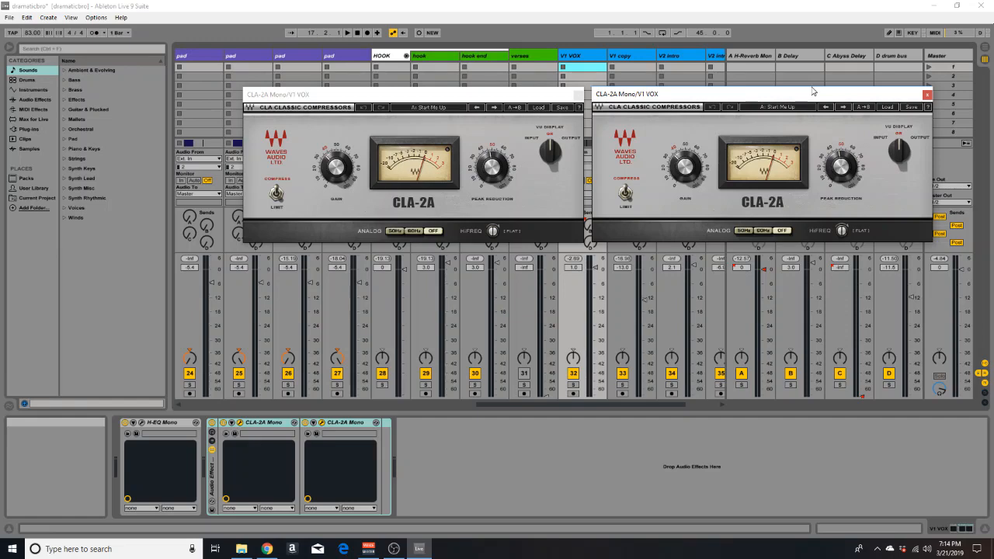
click(409, 333)
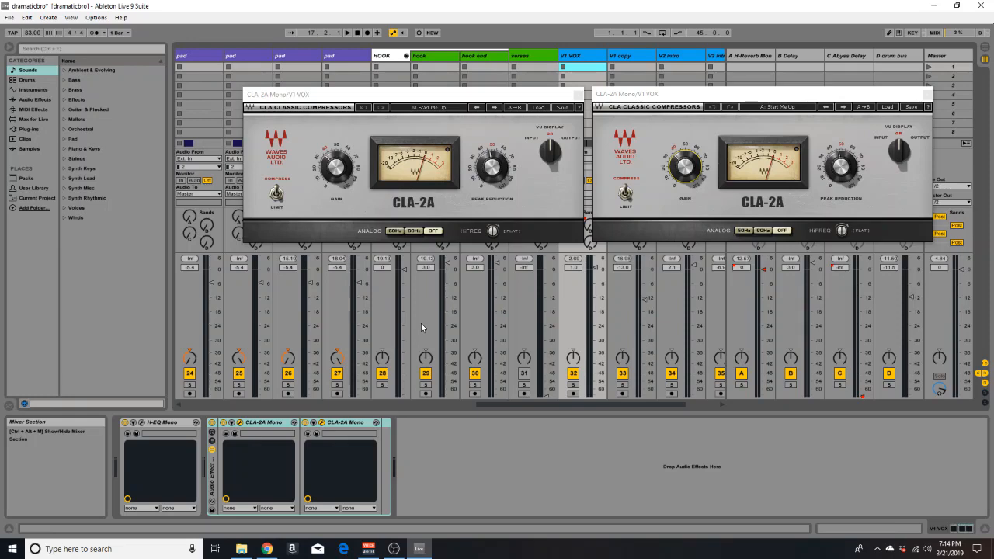
Play the mix and toggle the V1 VOX effect rack off and on to compare the vocal with and without both CLA-2A compressors
key(space)
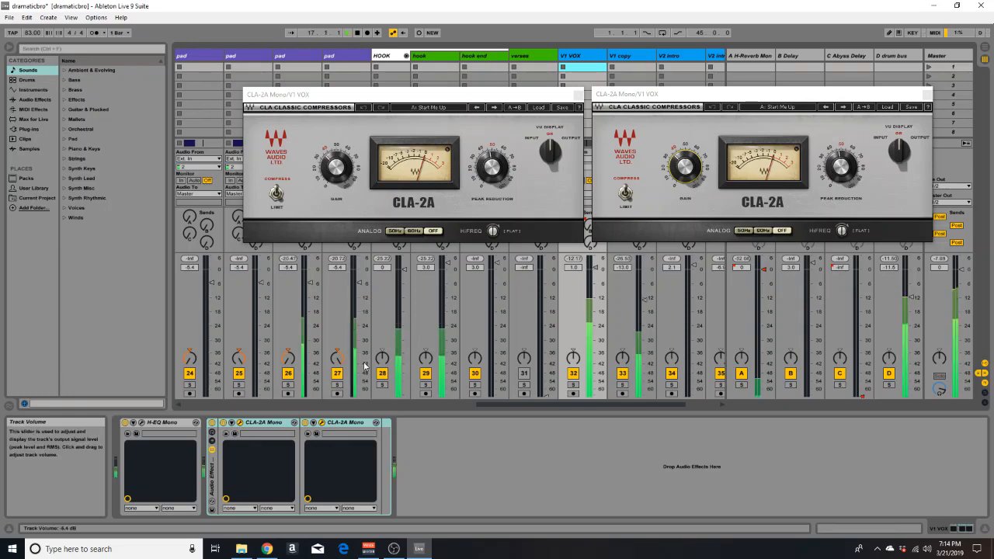
click(211, 423)
click(211, 424)
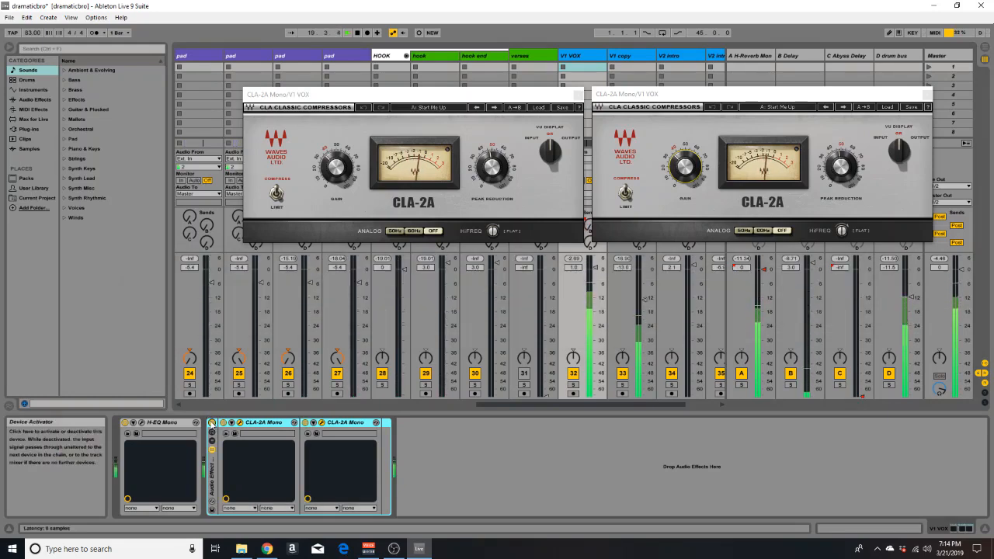
click(212, 423)
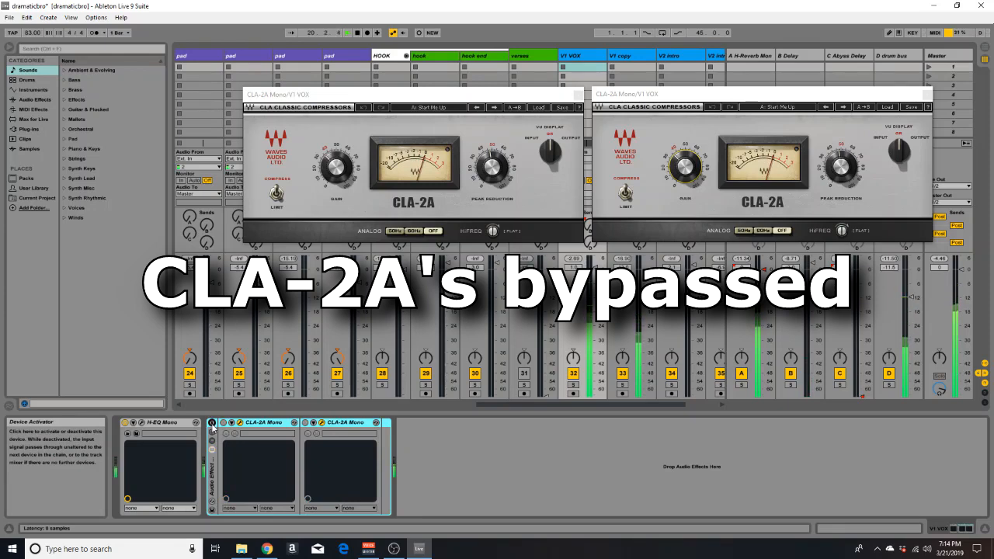
click(211, 424)
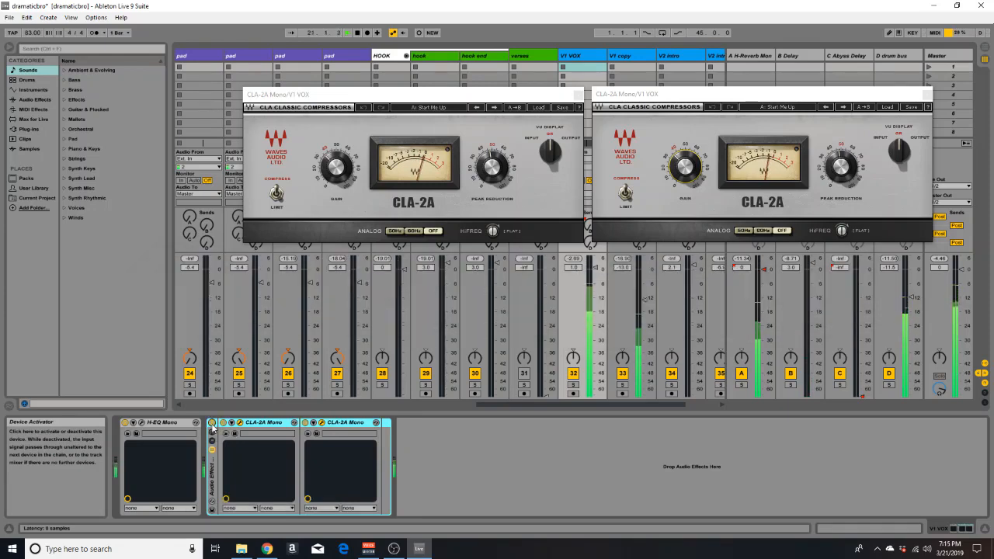